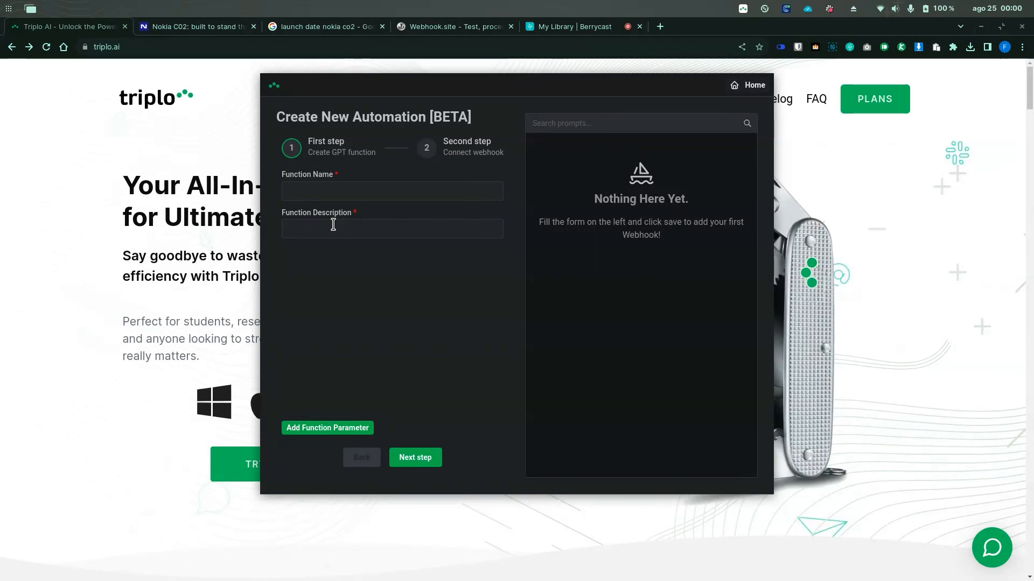
# Name the function "Create a new Pipedrive Deal" and describe it as "Extracts info from a URL for a new Pipedrive deal"
pyautogui.click(363, 195)
pyautogui.write('Create a new')
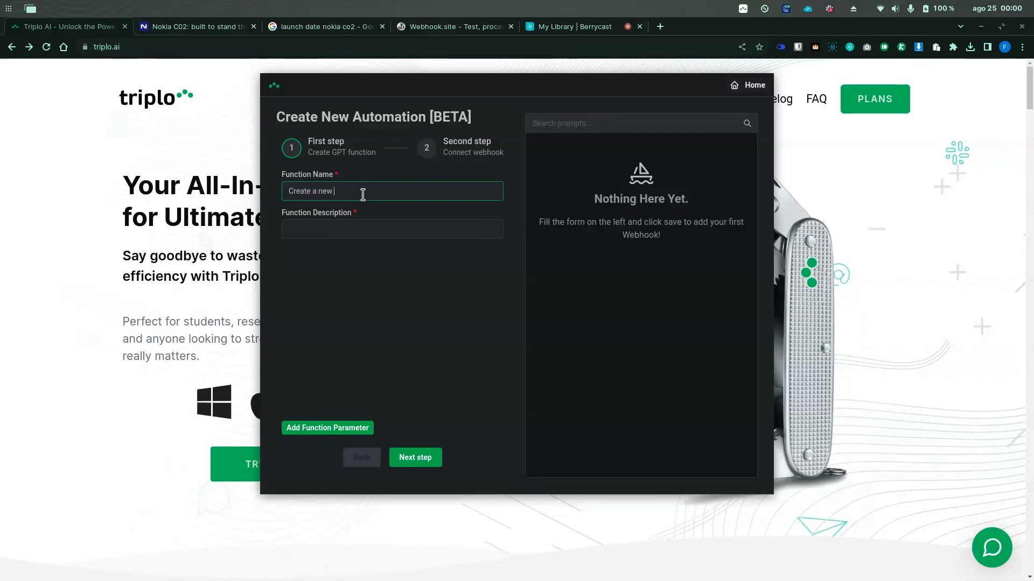
pyautogui.write(' Pipedrive Deal')
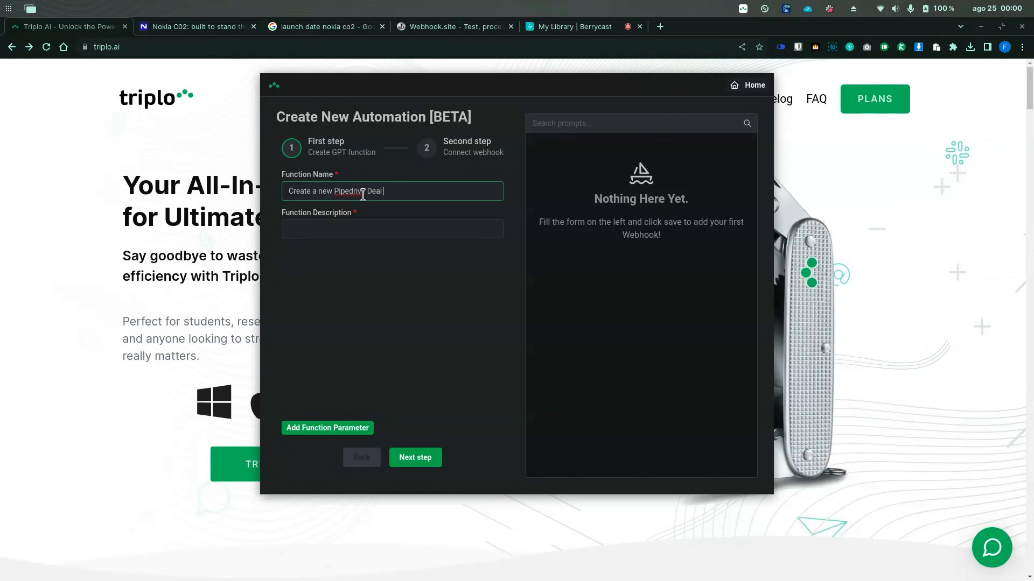
pyautogui.click(300, 231)
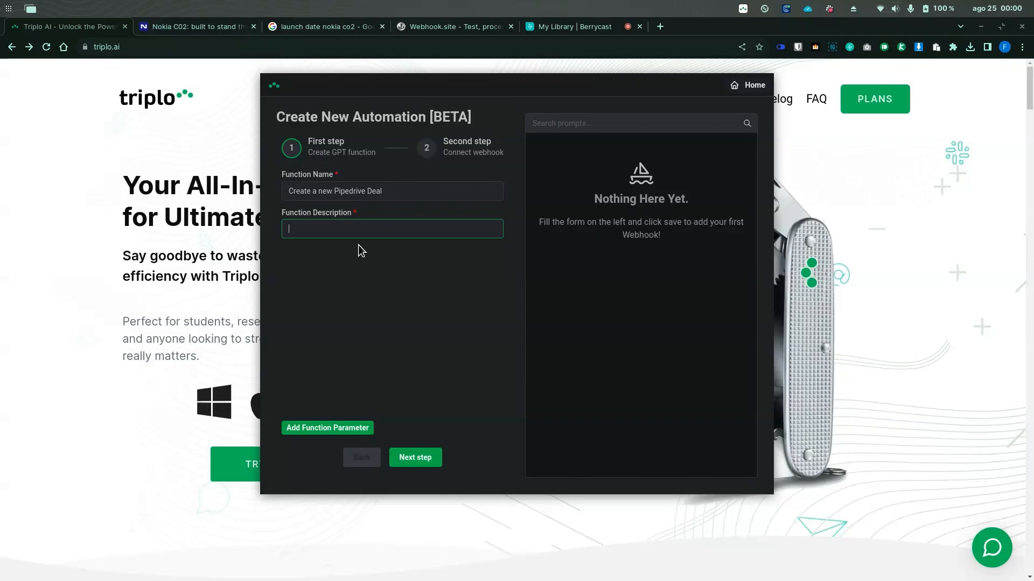
pyautogui.write('E')
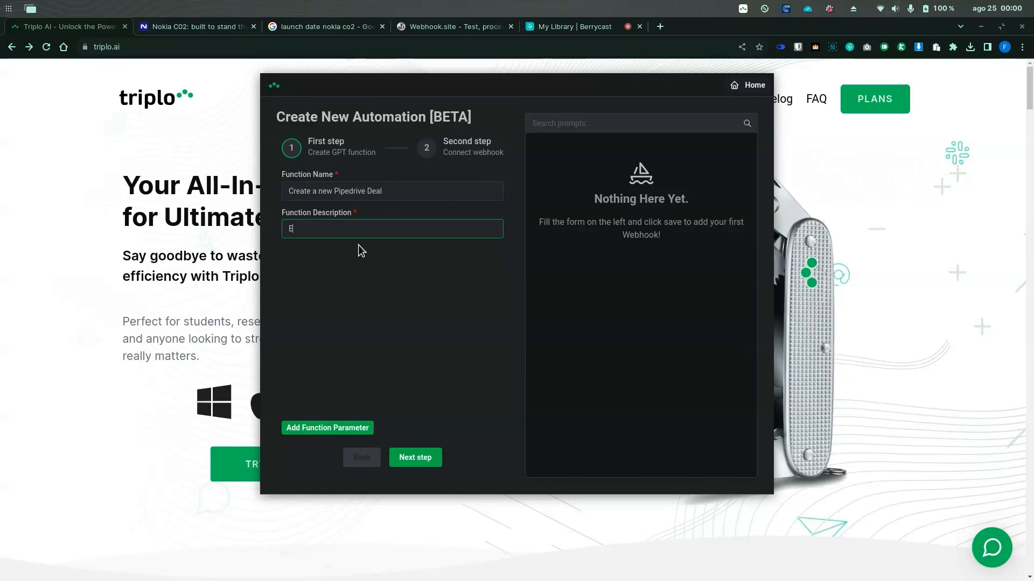
pyautogui.write('xtracts info from a URL for a new')
pyautogui.press('BackSpace')
pyautogui.write('URL for a new Pipedrive deal')
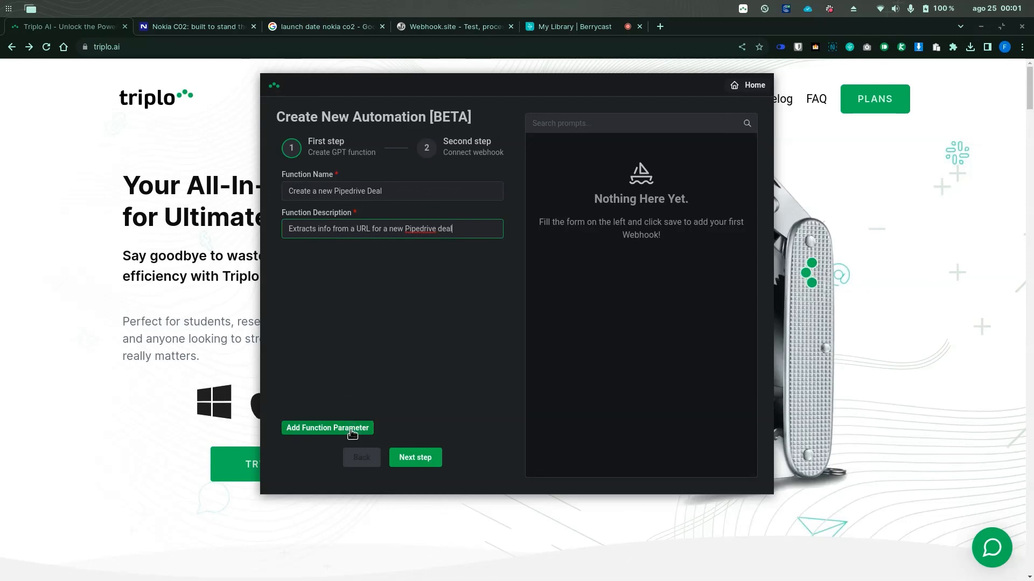
# Add a function parameter named URL with the description "The URL used to source content for the content generation"
pyautogui.click(308, 429)
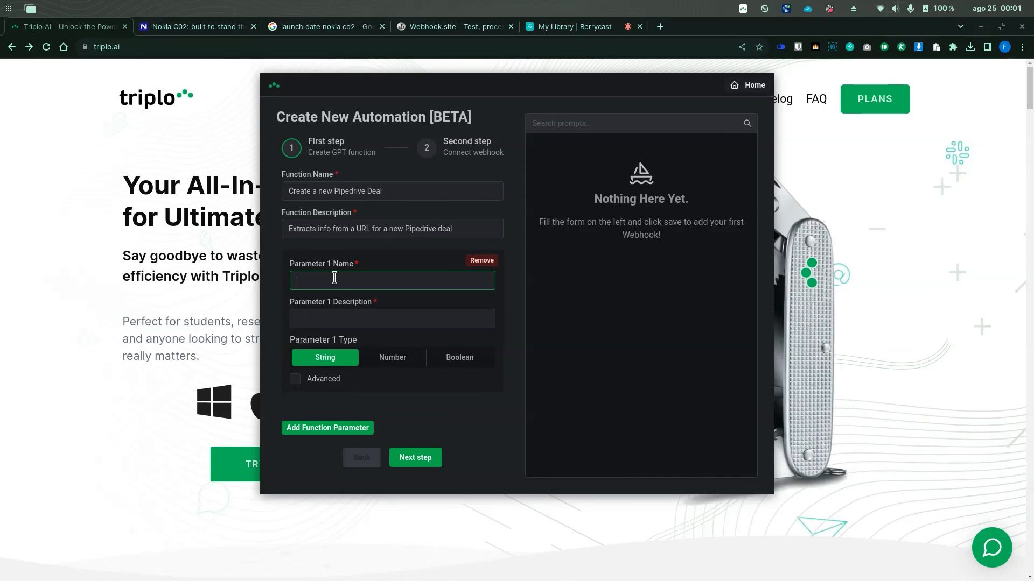
pyautogui.write('URL')
pyautogui.click(329, 321)
pyautogui.write('The URL')
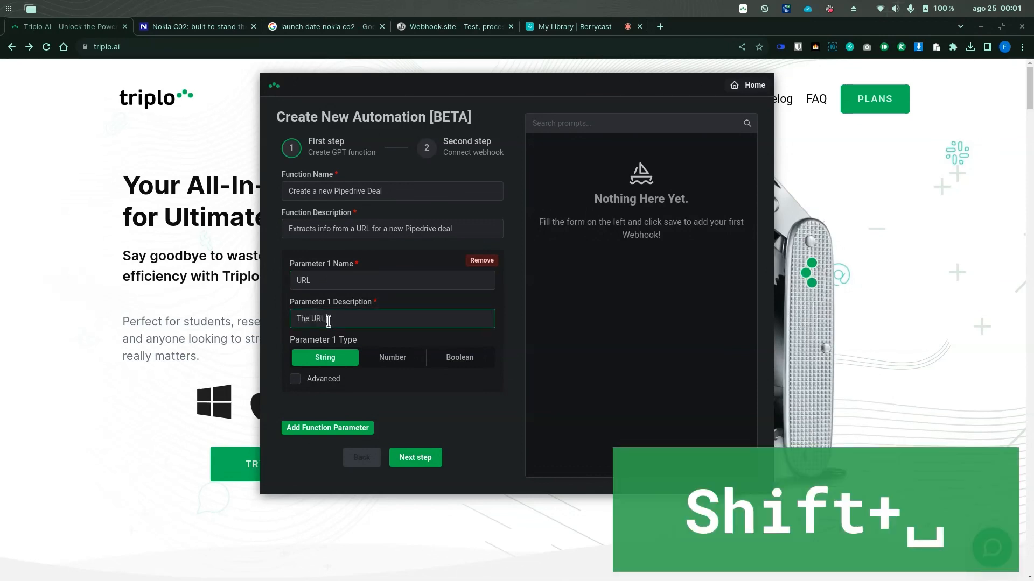
pyautogui.write(' used to source content for the automated')
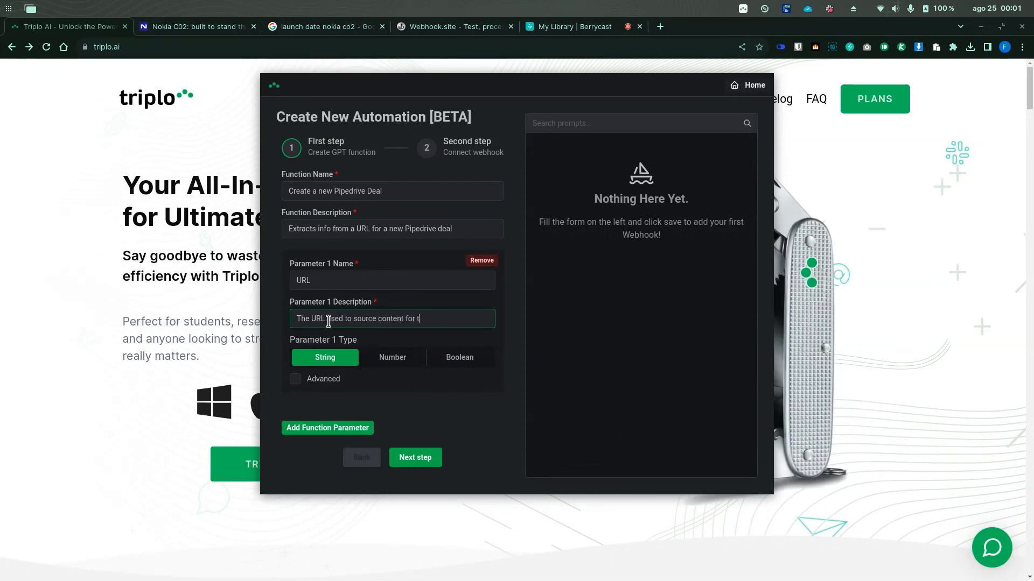
pyautogui.hotkey('ctrl', 'shift', 'Left')
pyautogui.write('content generation')
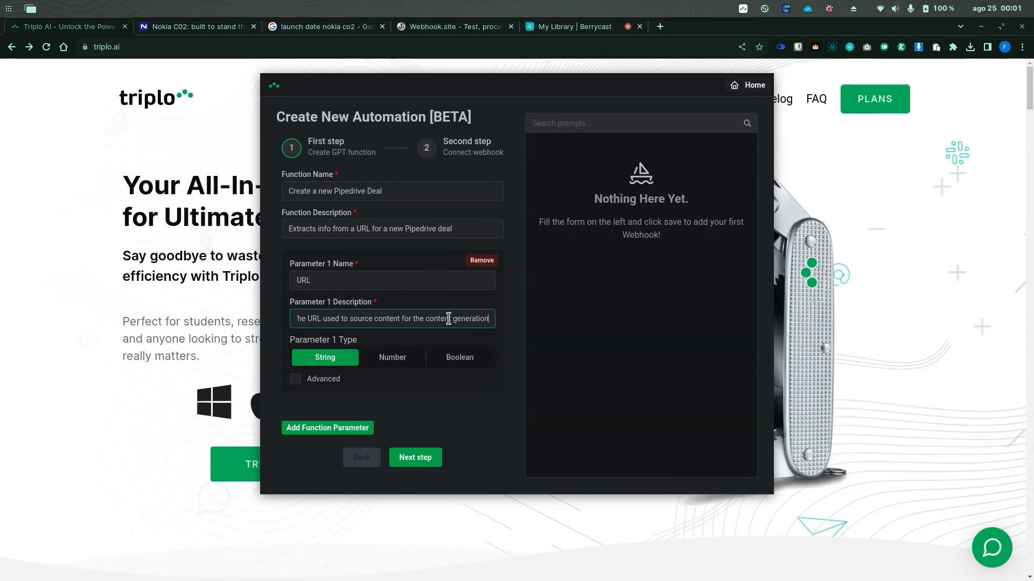
# Add a second parameter named Name with the description "What's the name of the company presented on the content"
pyautogui.click(307, 429)
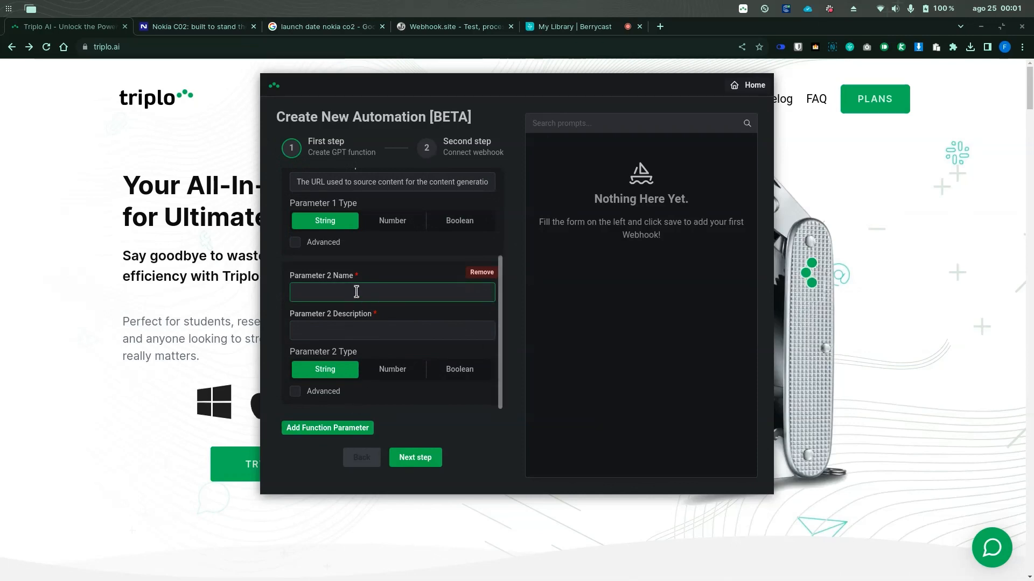
pyautogui.write('Name')
pyautogui.press('Tab')
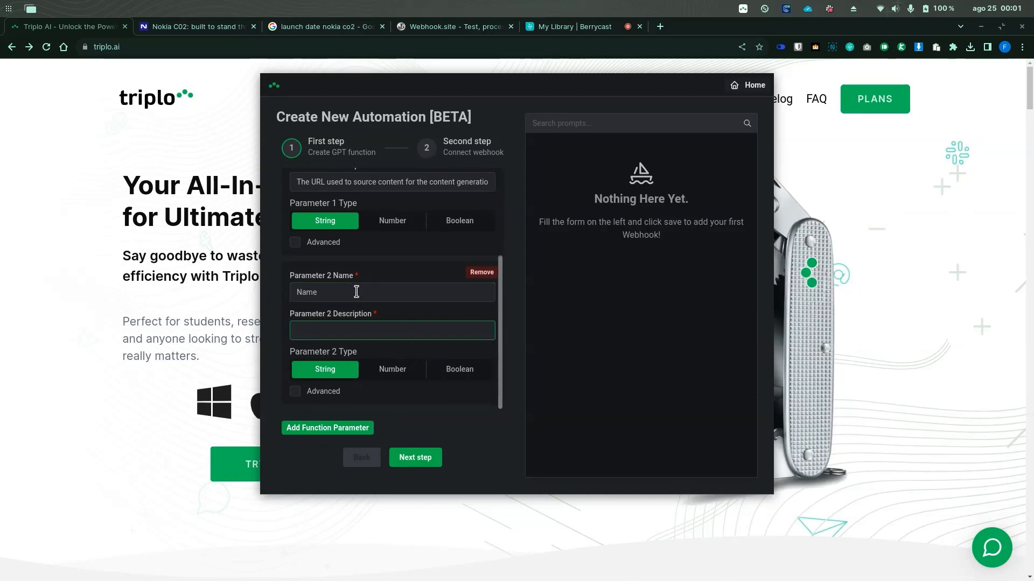
pyautogui.write("What's the name of the company")
pyautogui.write(' of t')
pyautogui.press('BackSpace')
pyautogui.press('BackSpace')
pyautogui.press('BackSpace')
pyautogui.press('BackSpace')
pyautogui.write('presented on the content')
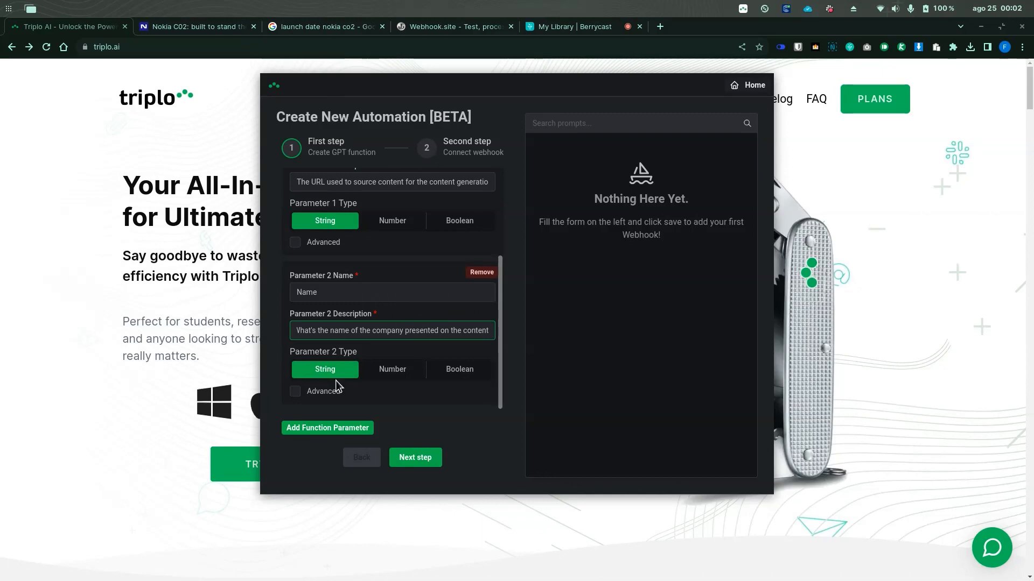
# Add a third parameter named Summary, described as "Summarize in a single paragraph the content of the URL", and continue to the webhook setup
pyautogui.click(318, 429)
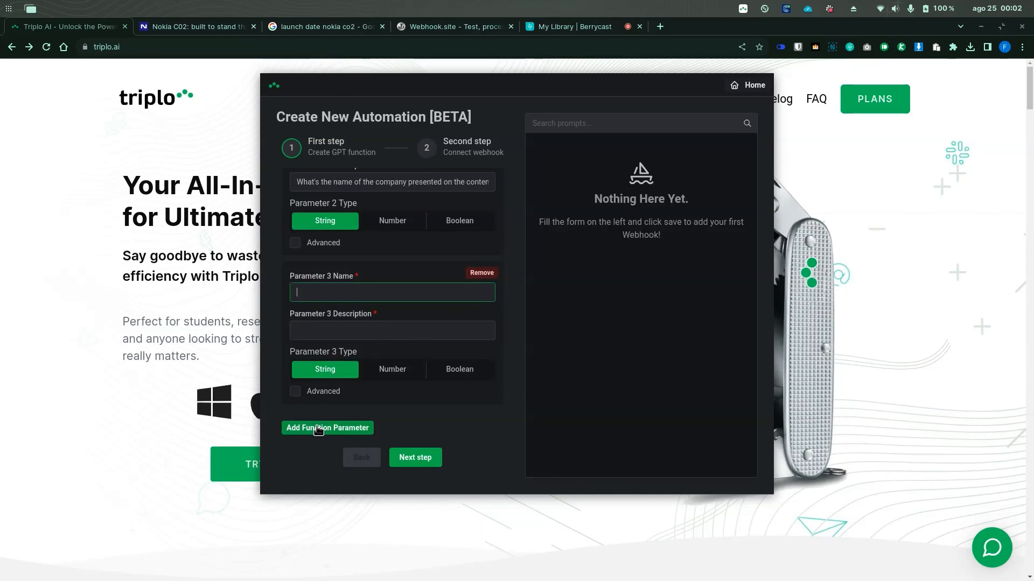
pyautogui.write('Summary')
pyautogui.press('Tab')
pyautogui.write('Summaria')
pyautogui.press('BackSpace')
pyautogui.write('ze in a single paragraph the contnet')
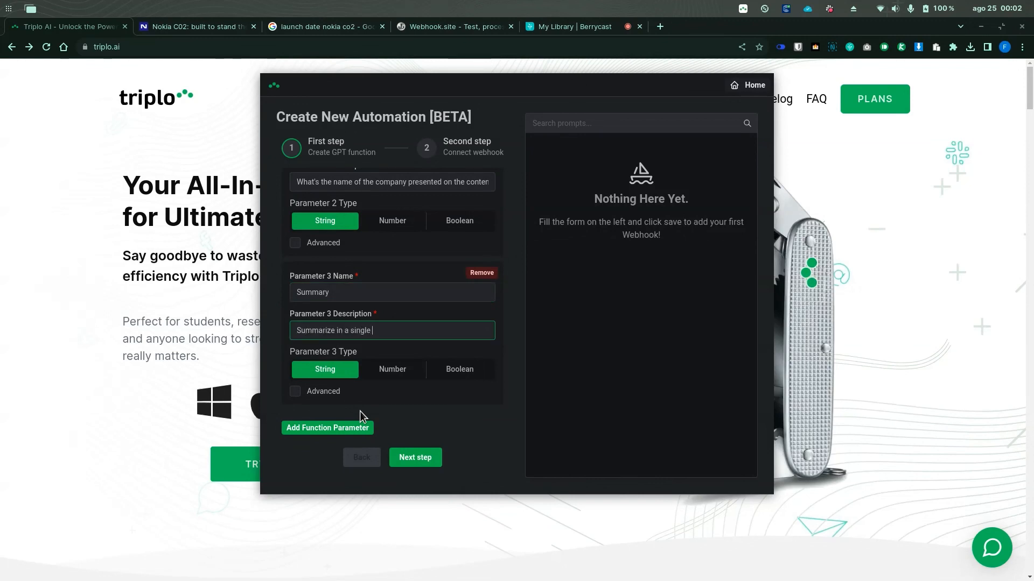
pyautogui.press('BackSpace')
pyautogui.press('BackSpace')
pyautogui.press('BackSpace')
pyautogui.write('ent of the URL')
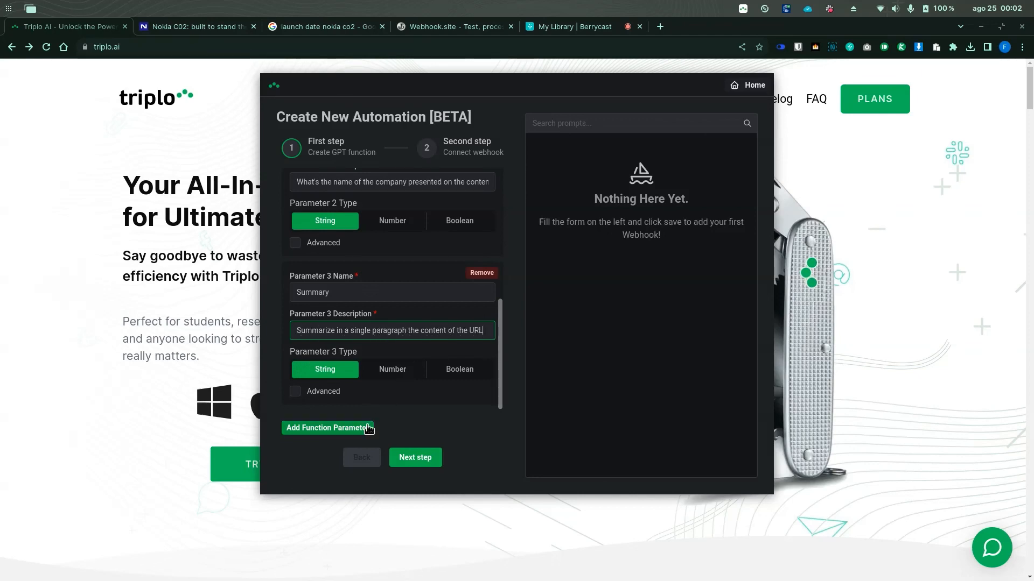
pyautogui.click(424, 457)
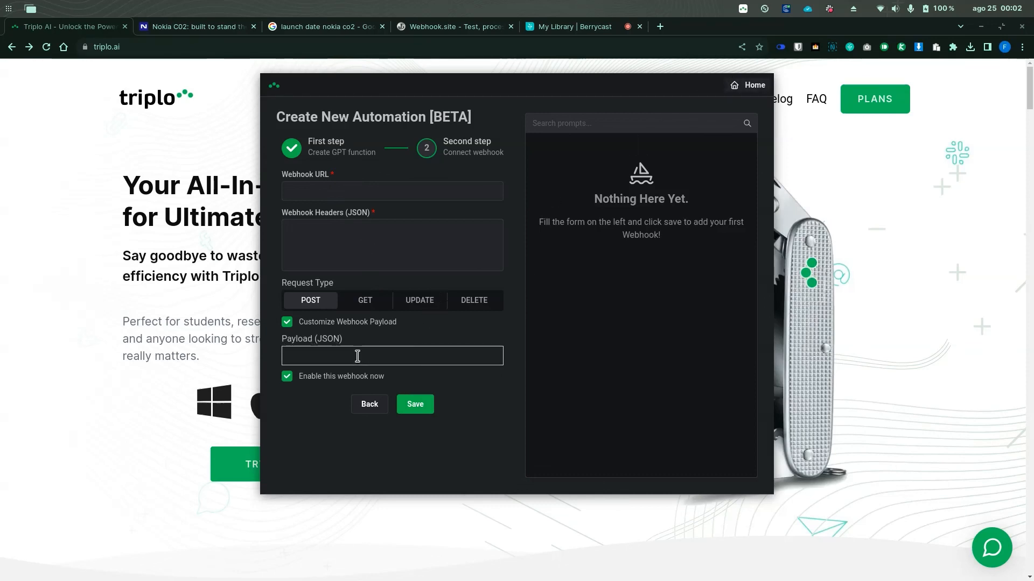
# Prompt the assistant with "json with URL, name and summary" and copy the generated JSON code
pyautogui.click(748, 85)
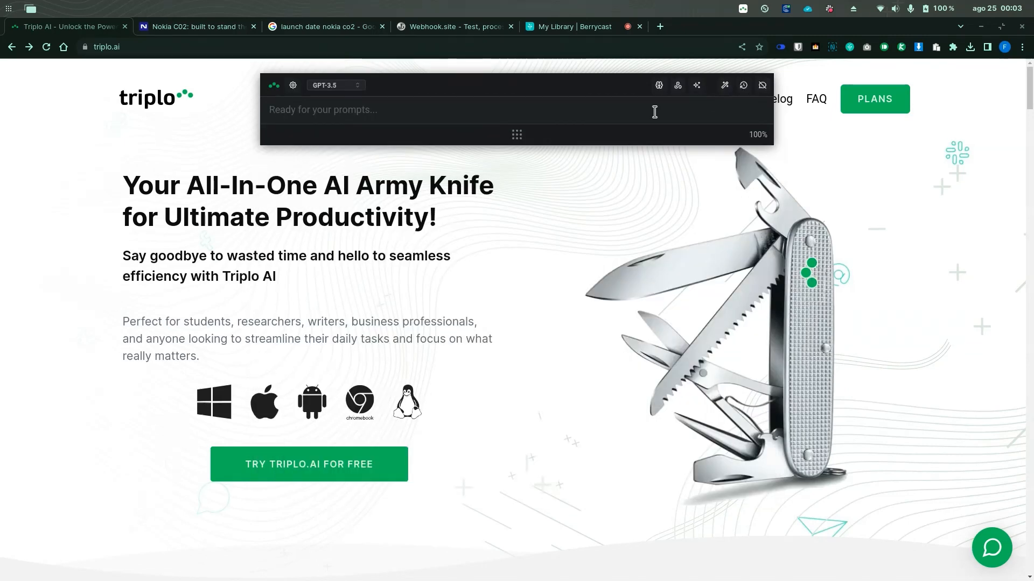
pyautogui.write('jsaon')
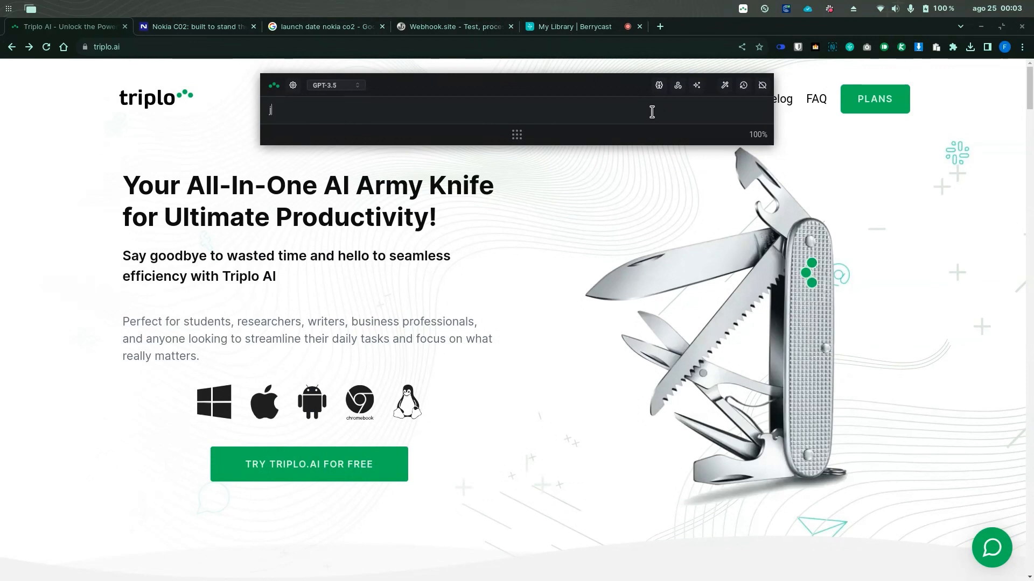
pyautogui.press('BackSpace')
pyautogui.press('BackSpace')
pyautogui.press('BackSpace')
pyautogui.write('on with URL, name and summary')
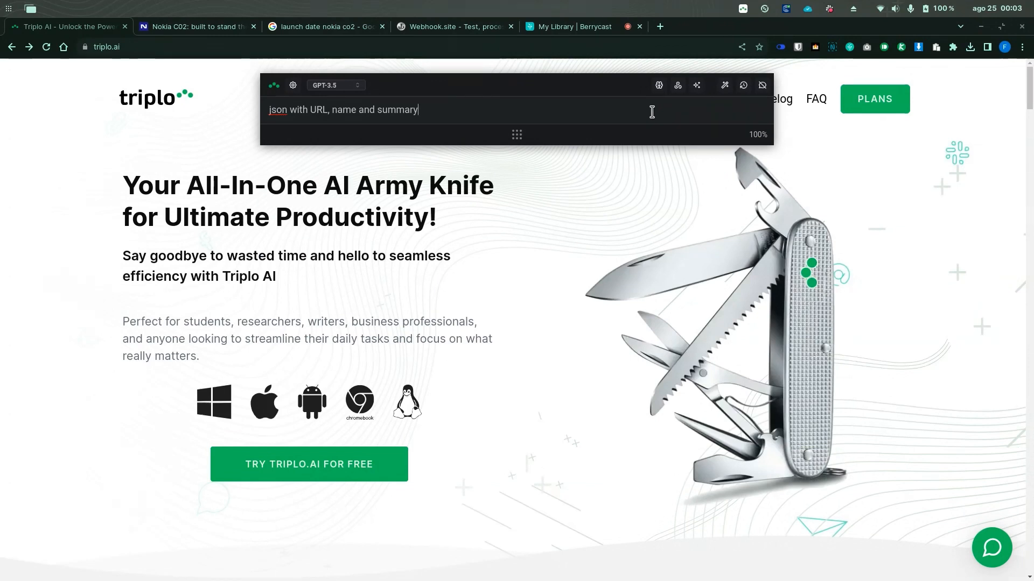
pyautogui.press('Return')
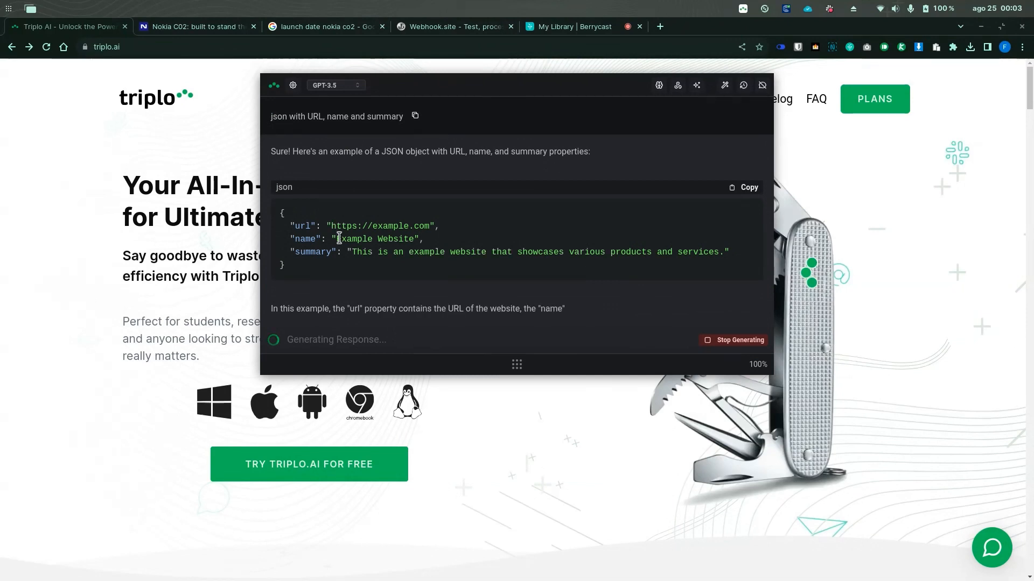
pyautogui.click(746, 189)
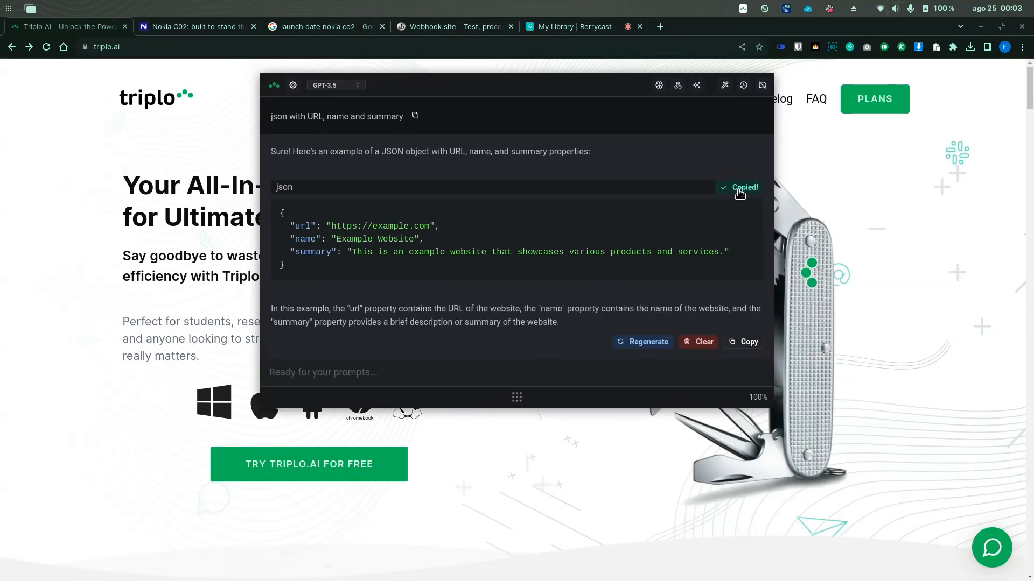
# Paste the copied JSON into the automation's webhook payload and replace its example values with the url, name and summary variables
pyautogui.click(678, 85)
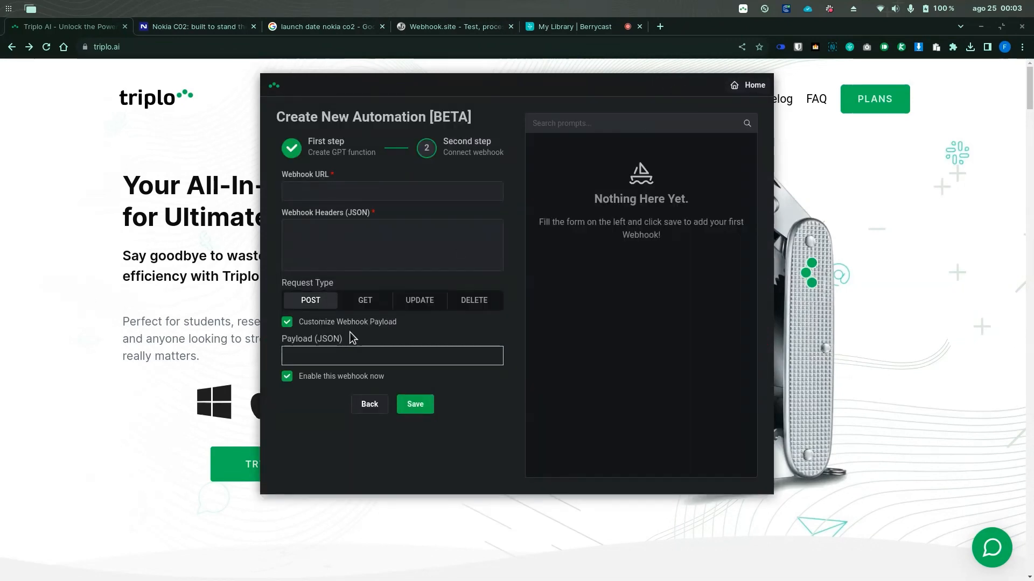
pyautogui.write('{   "url": "https://example.com",   "name": "Example Website",   "summary": "This is an example website that showcases various products and services." }')
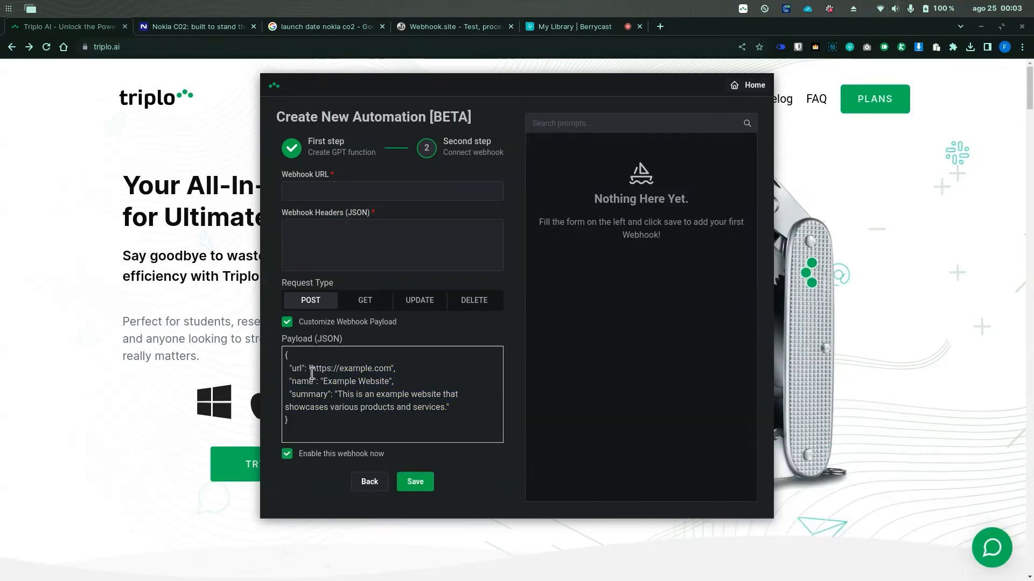
pyautogui.moveTo(311, 368); pyautogui.dragTo(391, 366)
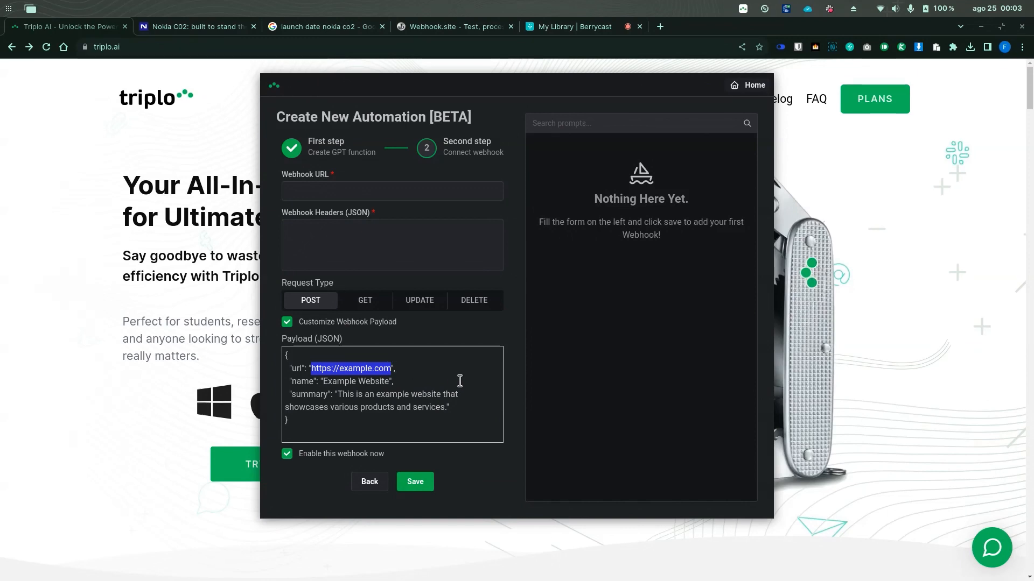
pyautogui.write('@')
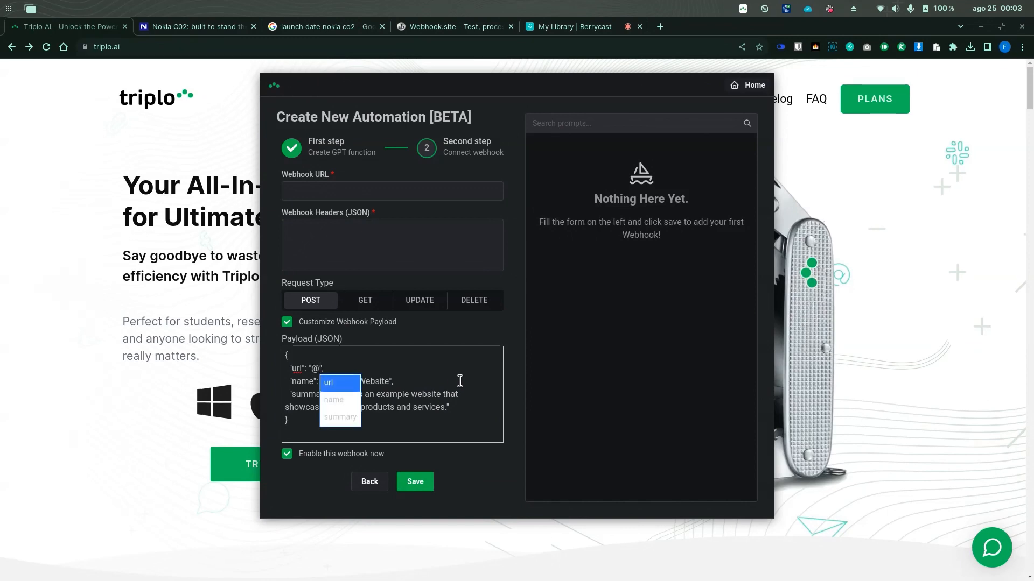
pyautogui.click(332, 384)
pyautogui.moveTo(323, 384); pyautogui.dragTo(388, 383)
pyautogui.write('@')
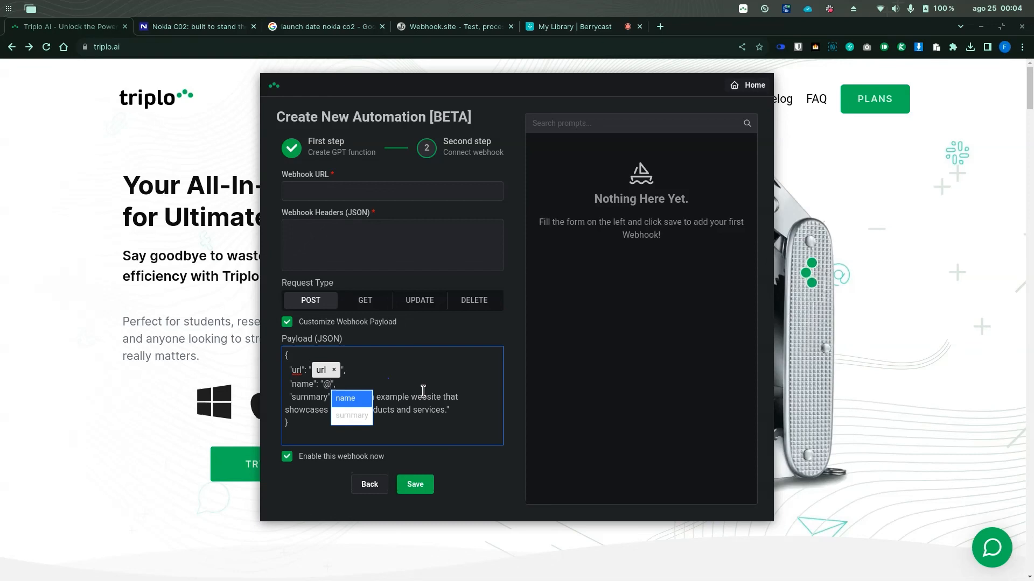
pyautogui.click(349, 405)
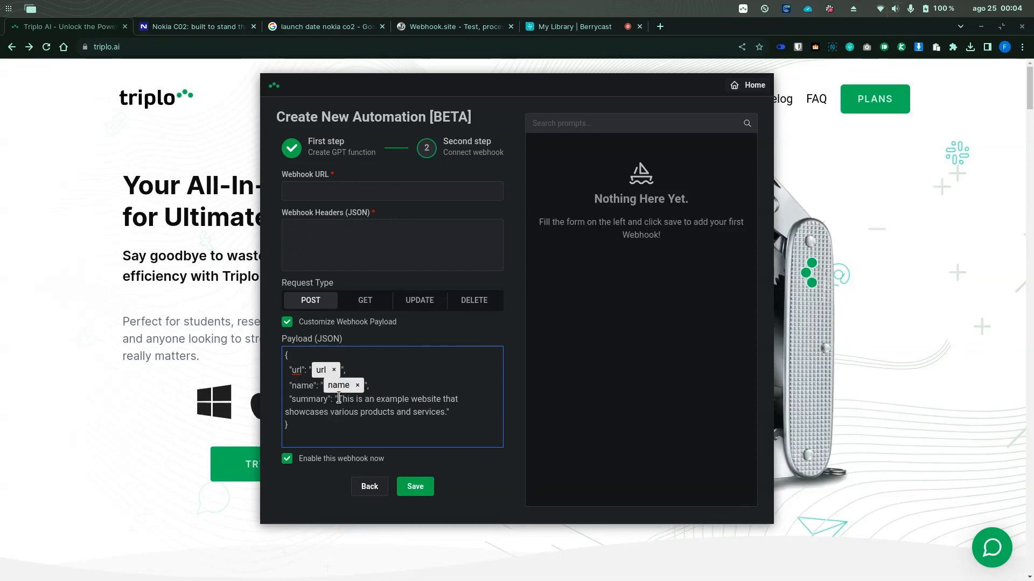
pyautogui.moveTo(339, 399); pyautogui.dragTo(447, 412)
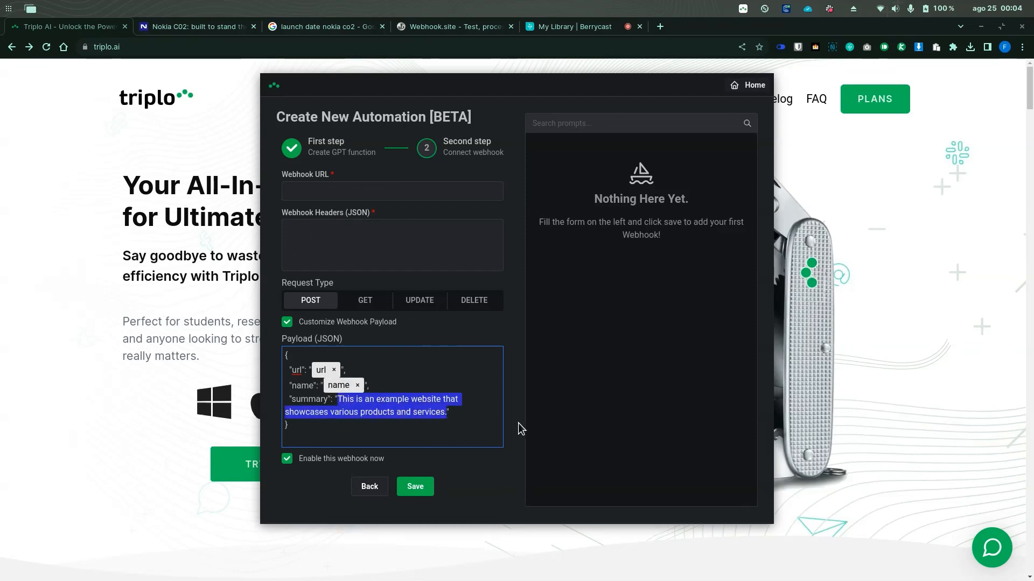
pyautogui.write('@')
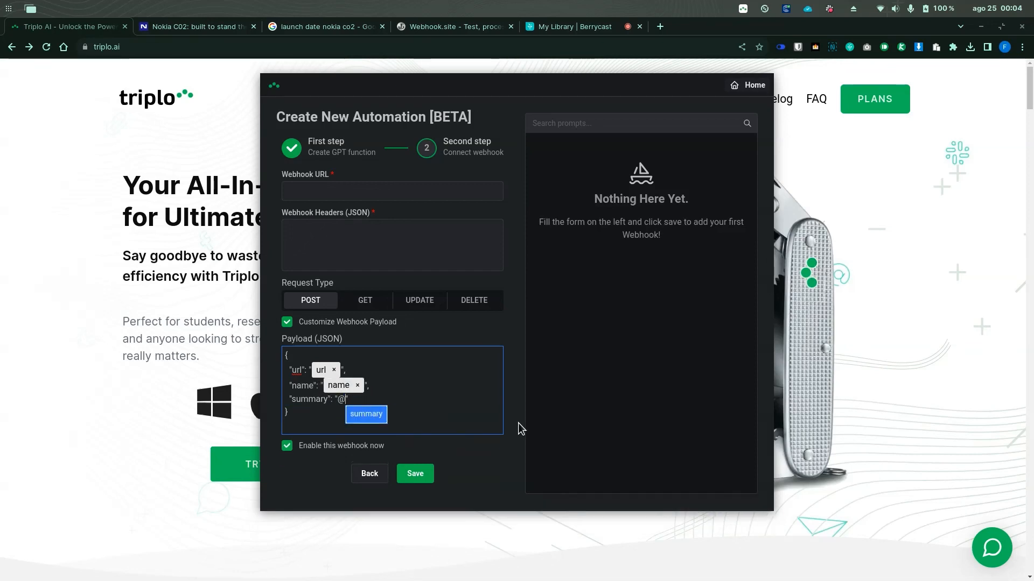
pyautogui.click(360, 416)
# Copy the unique URL from Webhook.site, paste it as the automation's webhook URL, and save the automation
pyautogui.click(348, 189)
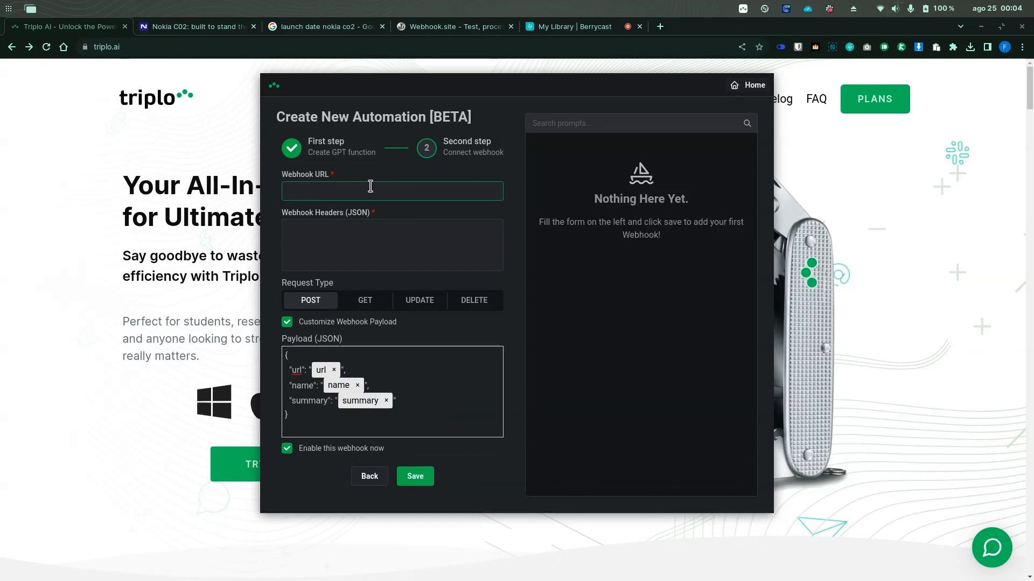
pyautogui.click(430, 27)
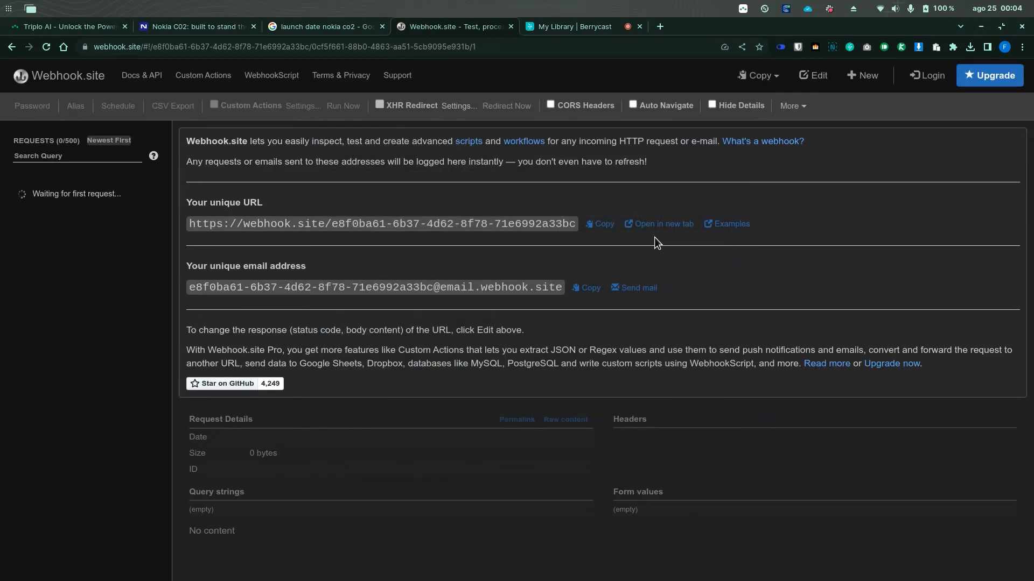
pyautogui.click(603, 227)
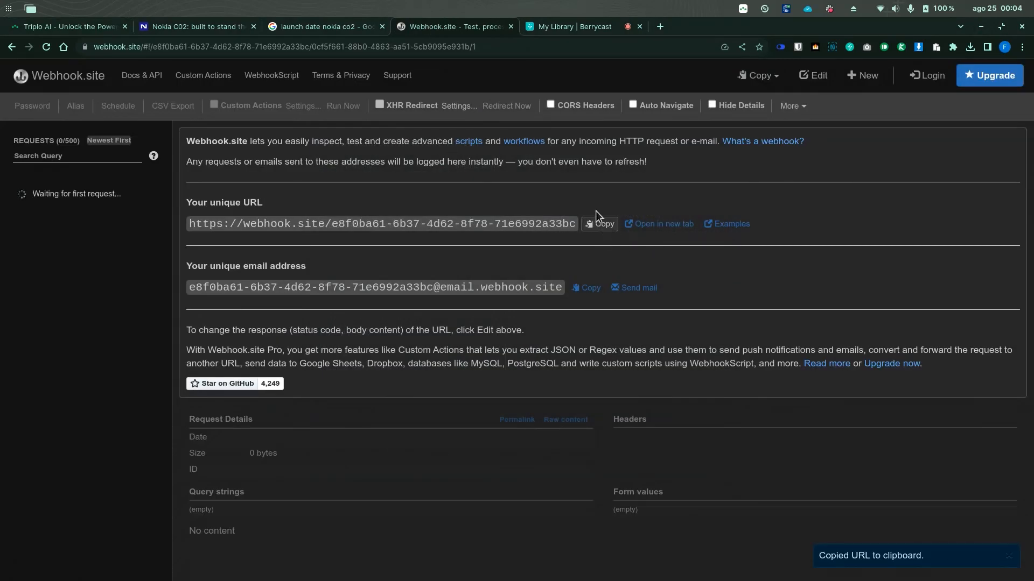
pyautogui.hotkey('ctrl', 'alt', 'space')
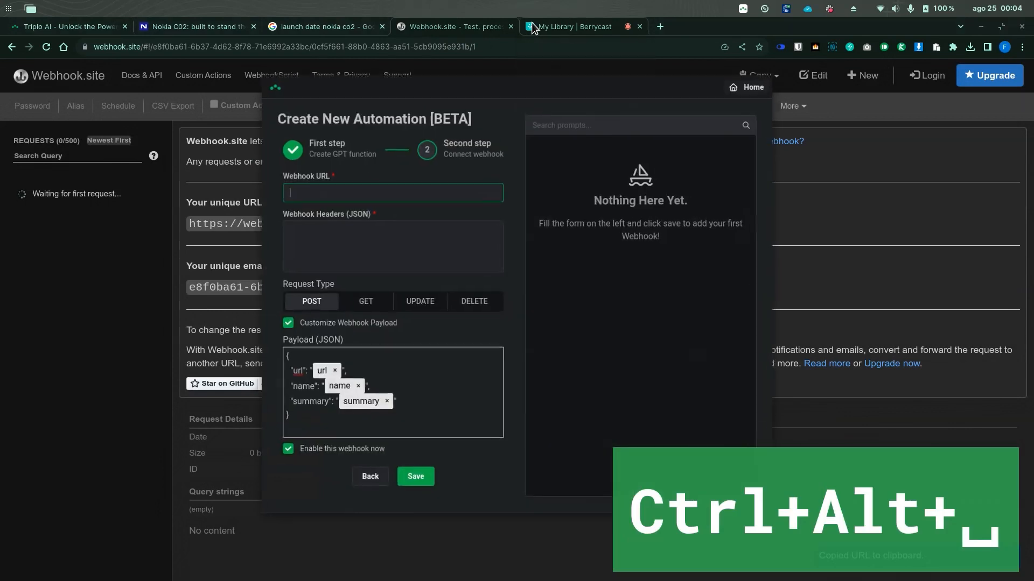
pyautogui.click(438, 191)
pyautogui.hotkey('ctrl', 'v')
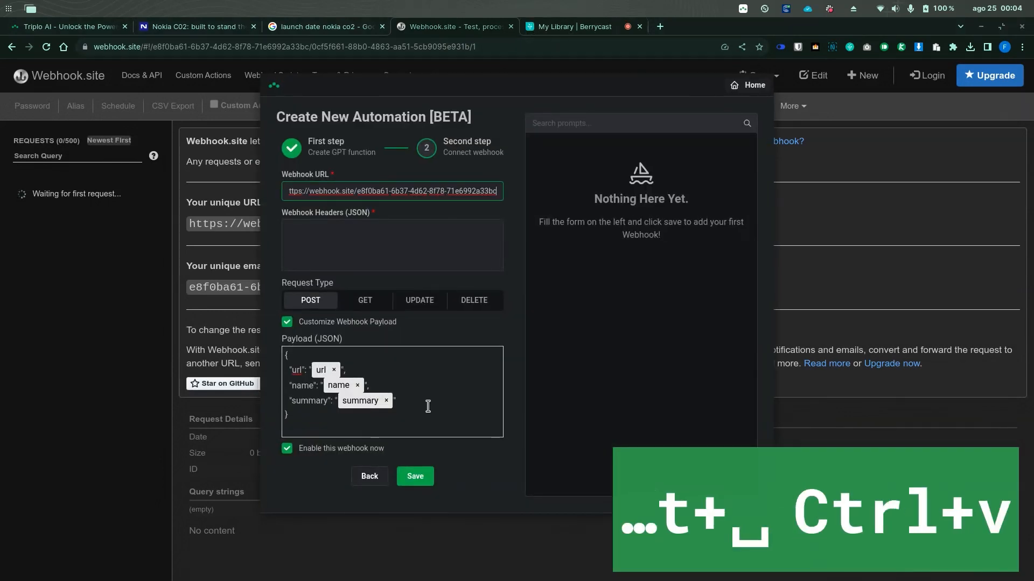
pyautogui.click(428, 477)
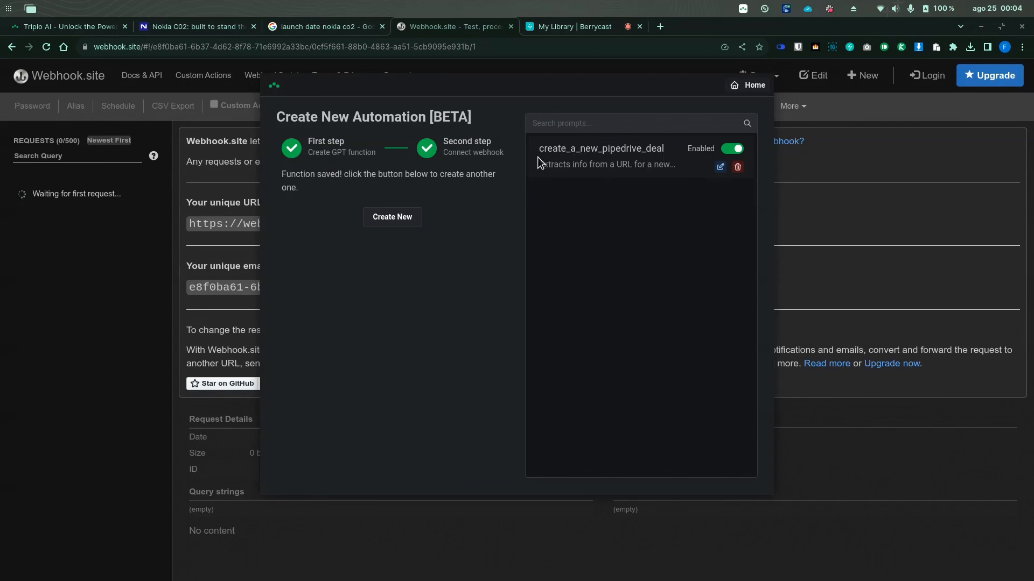
pyautogui.click(750, 85)
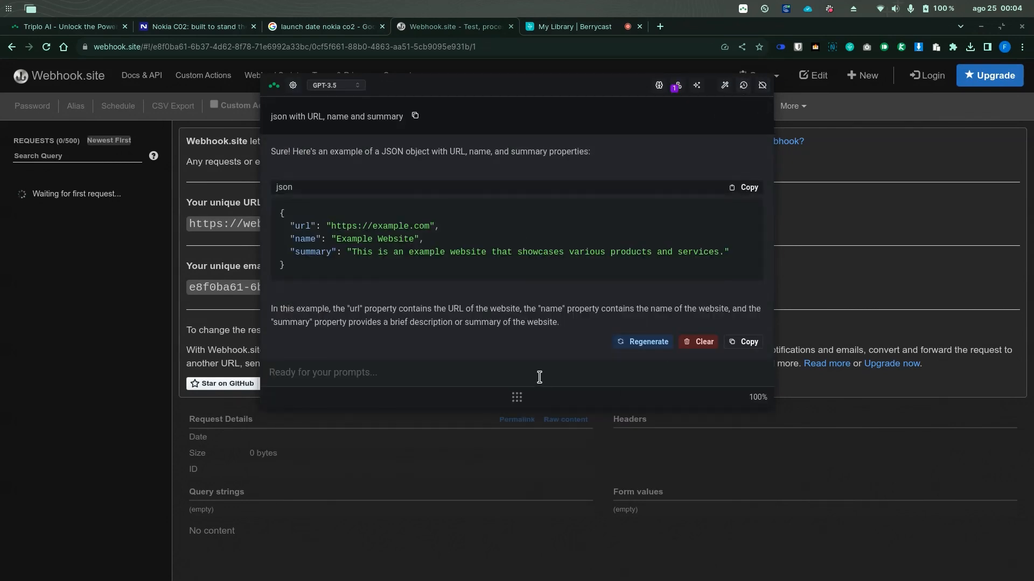
pyautogui.write('create ')
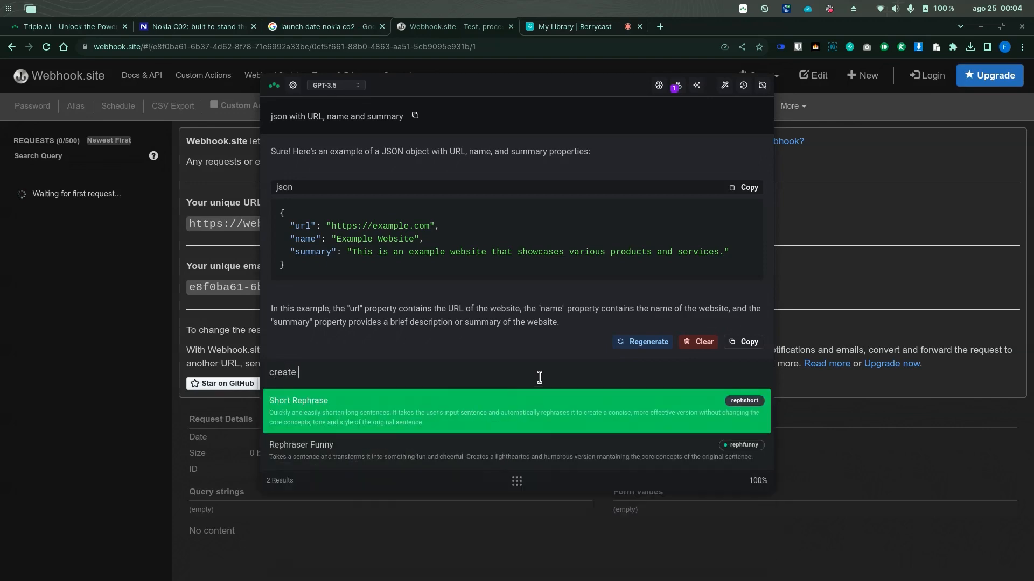
pyautogui.write('a pipedrive deal')
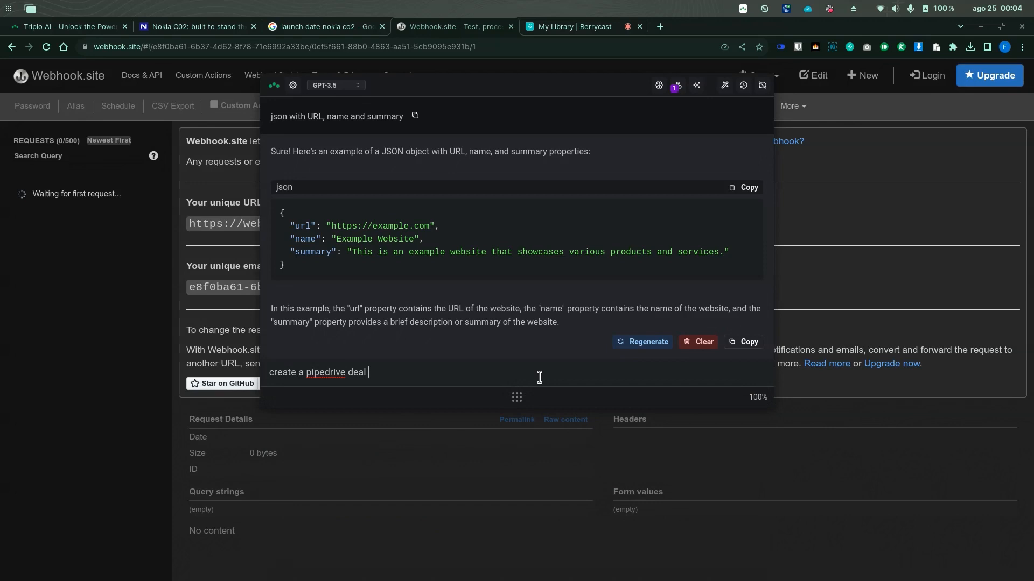
pyautogui.write(' from https://triplo.ai')
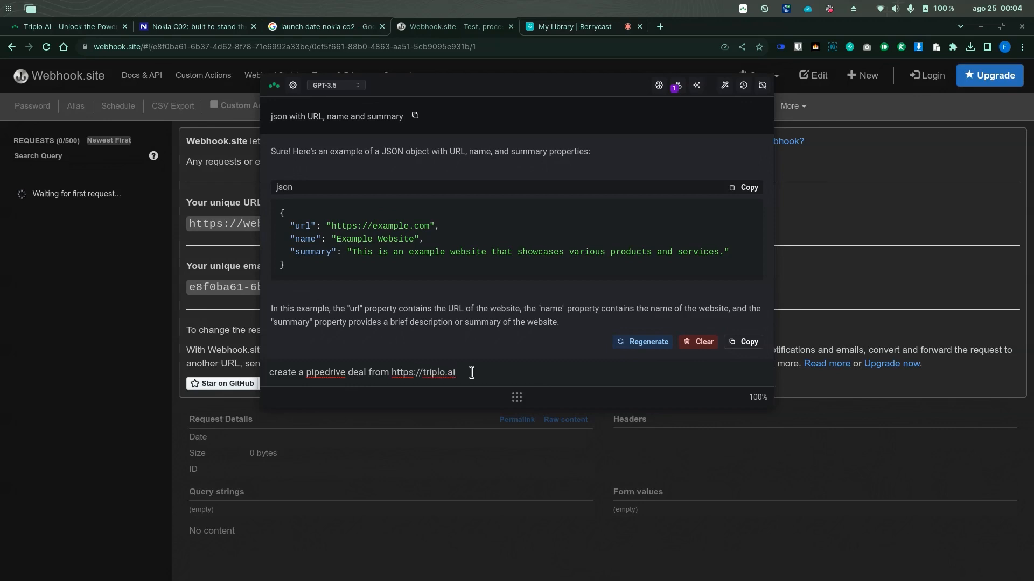
pyautogui.press('Return')
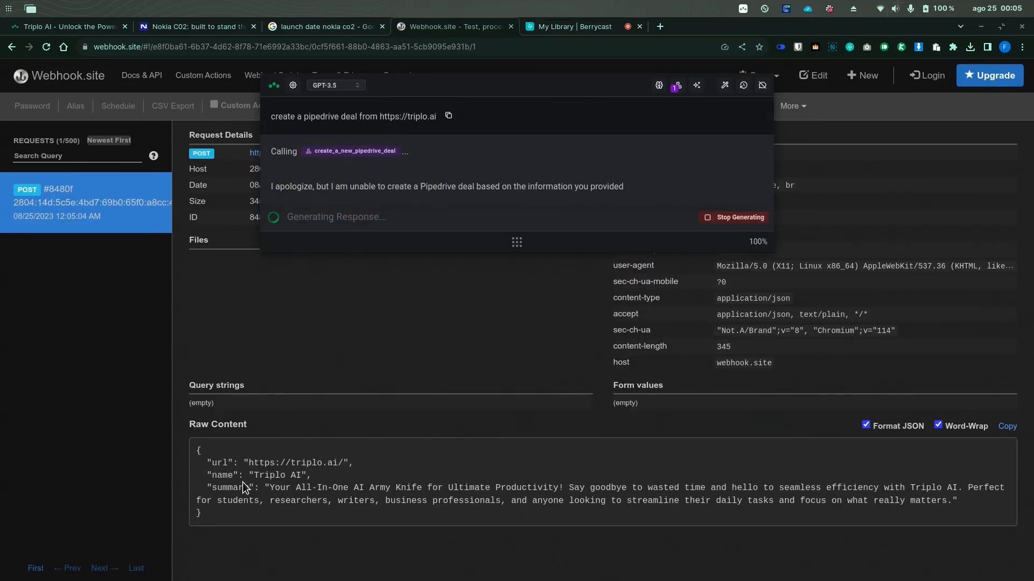
# Examine the url, name and summary values in the raw content of the request received on Webhook.site
pyautogui.click(214, 460)
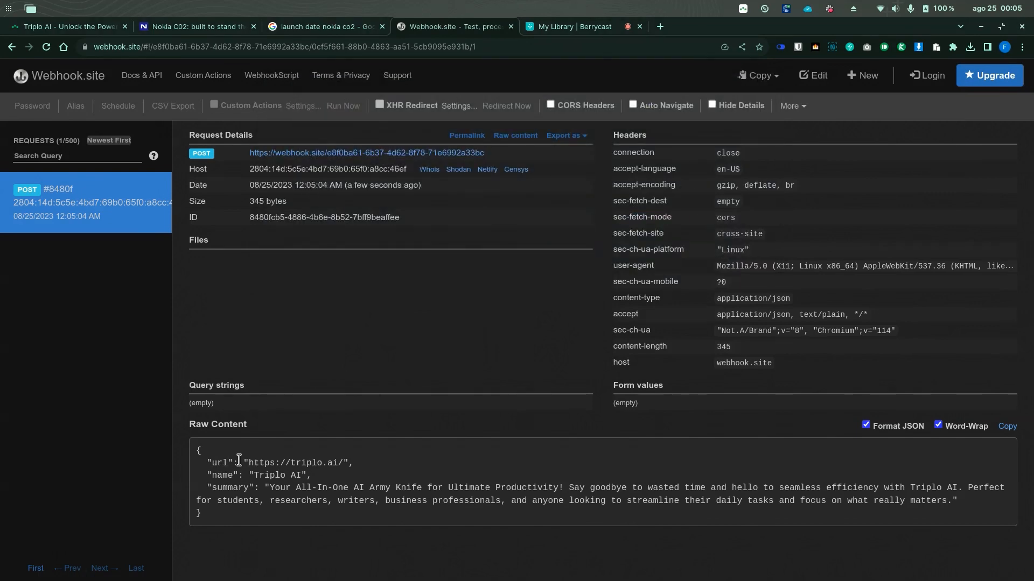
pyautogui.moveTo(249, 462); pyautogui.dragTo(341, 463)
pyautogui.moveTo(255, 476); pyautogui.dragTo(952, 499)
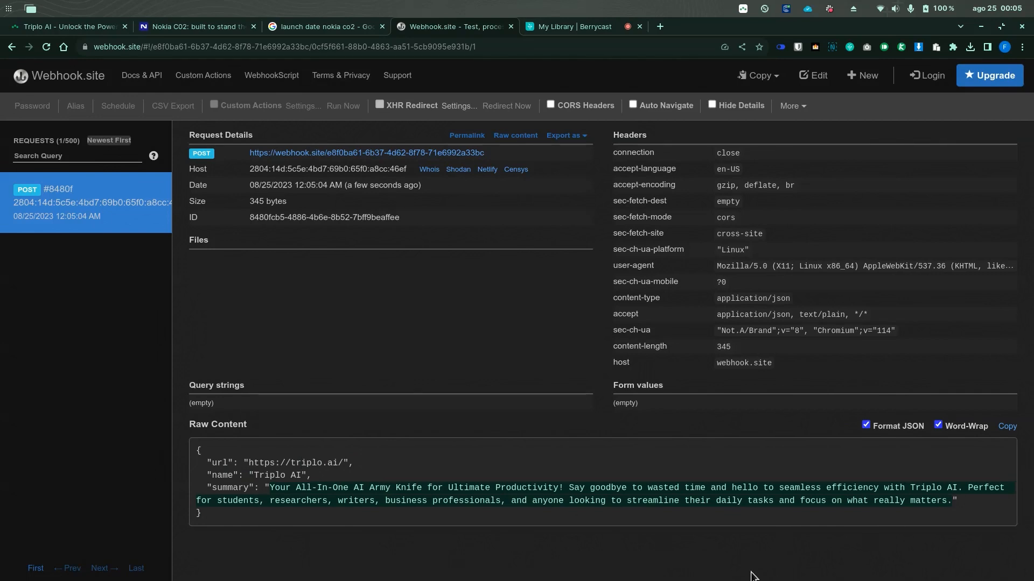
pyautogui.click(699, 477)
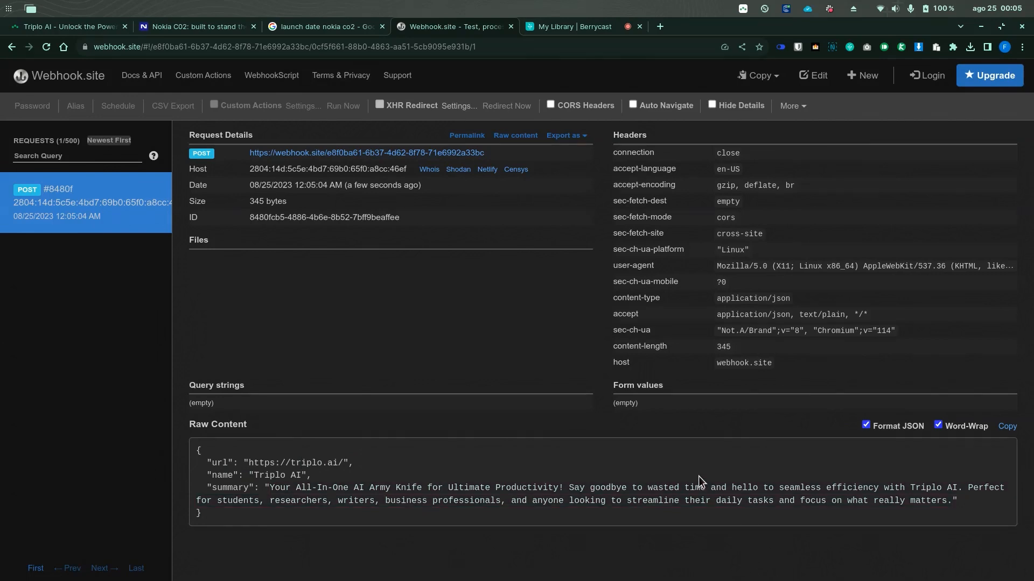